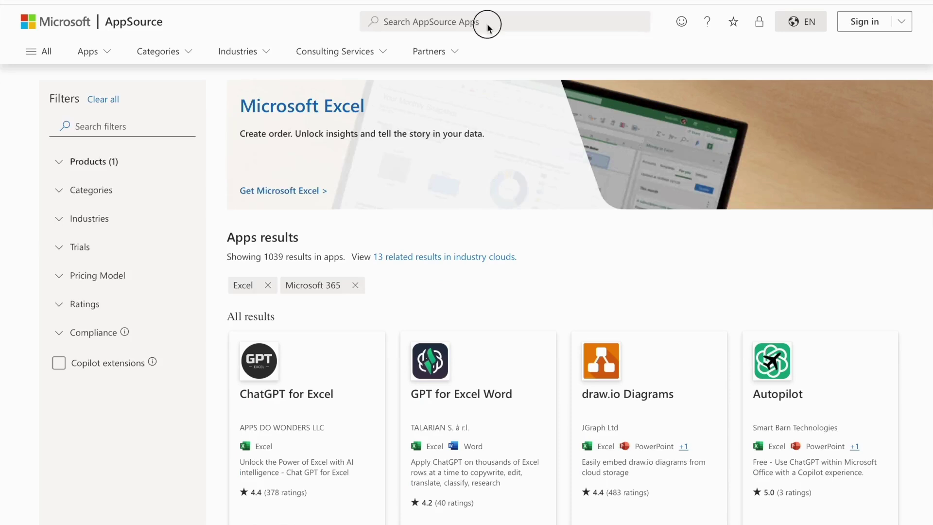
Search AppSource for 'Bing Maps' and open the Bing Maps add-in page.
{"action": "left_click", "coordinate": [486, 24]}
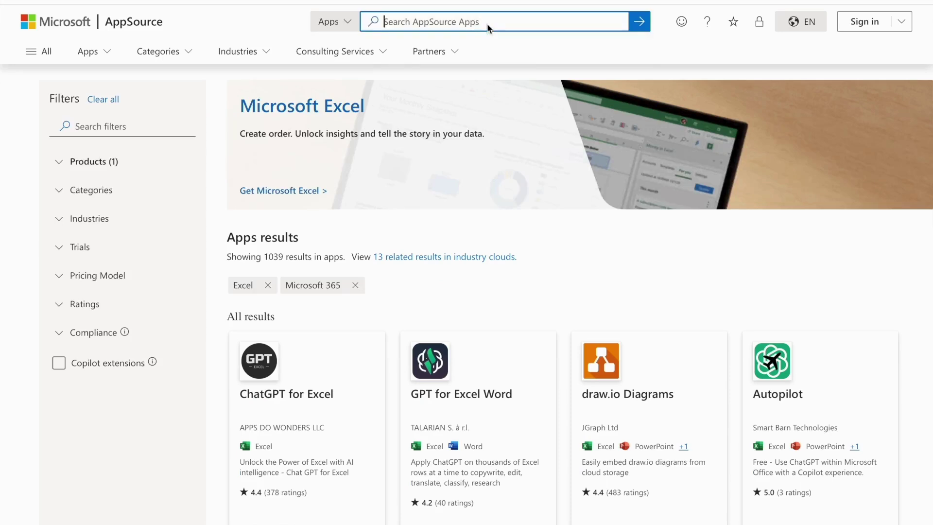
{"action": "type", "text": "Bing M"}
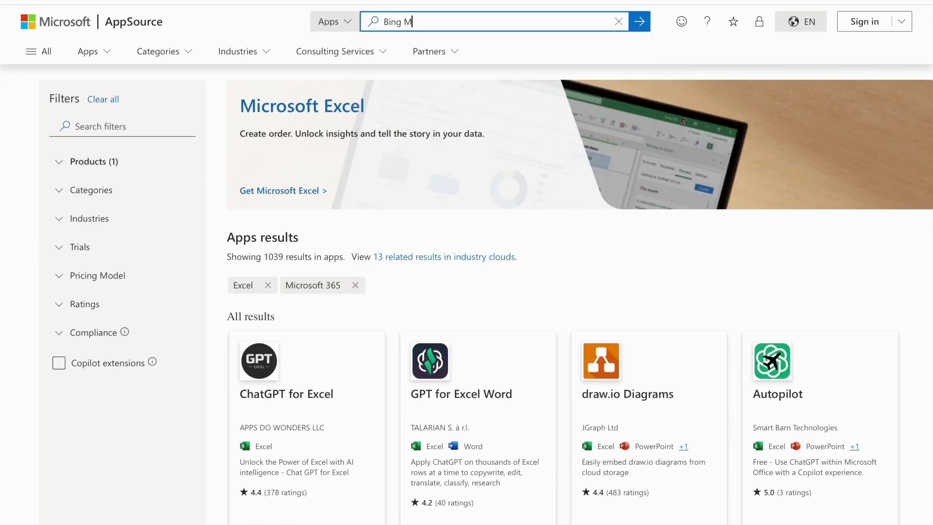
{"action": "type", "text": "aps"}
{"action": "key", "text": "Return"}
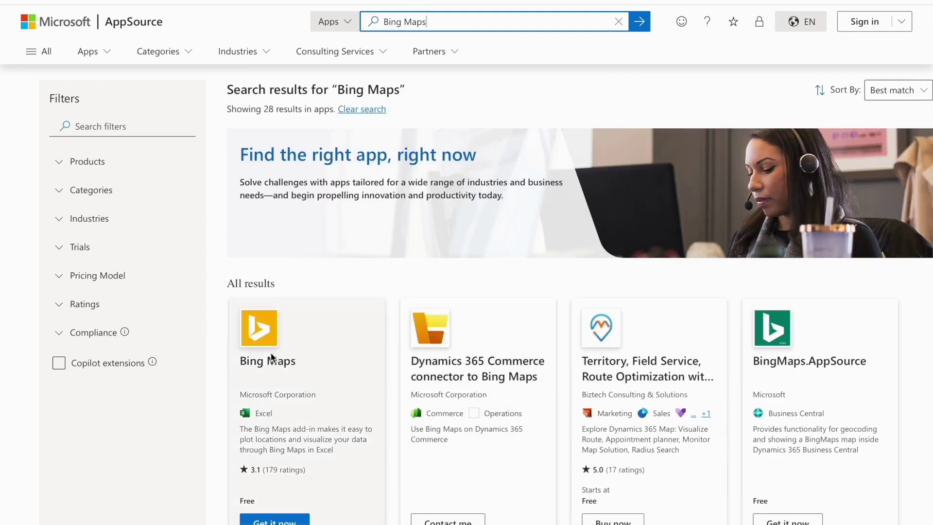
{"action": "left_click", "coordinate": [264, 377]}
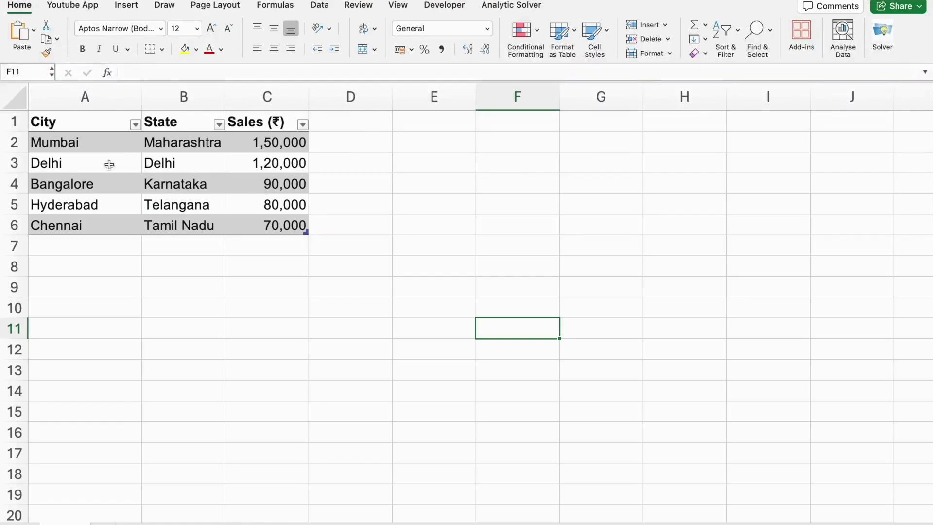
Insert a Filled Map chart of the City, State and Sales (₹) table A1:C6.
{"action": "left_click", "coordinate": [84, 121]}
{"action": "left_click_drag", "start_coordinate": [85, 121], "coordinate": [290, 225]}
{"action": "left_click", "coordinate": [91, 123]}
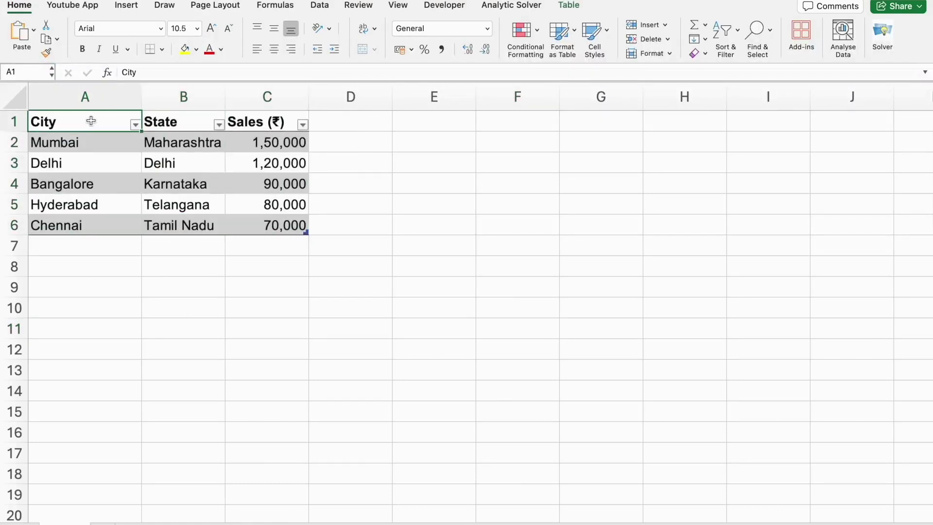
{"action": "left_click", "coordinate": [126, 6]}
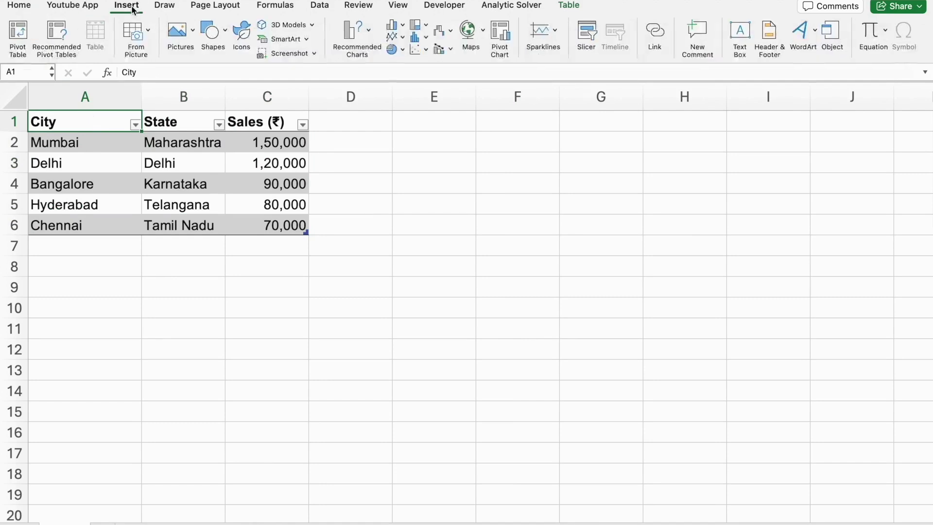
{"action": "left_click", "coordinate": [474, 36]}
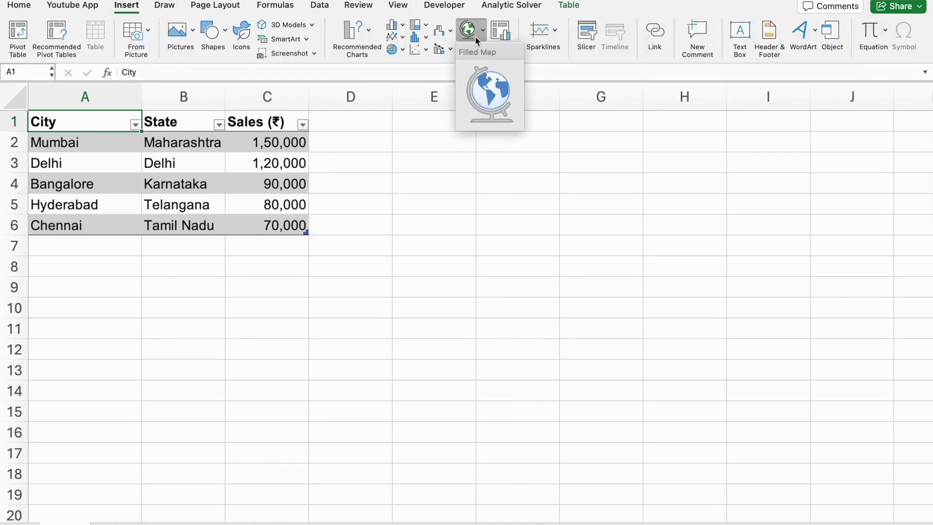
{"action": "left_click", "coordinate": [486, 90]}
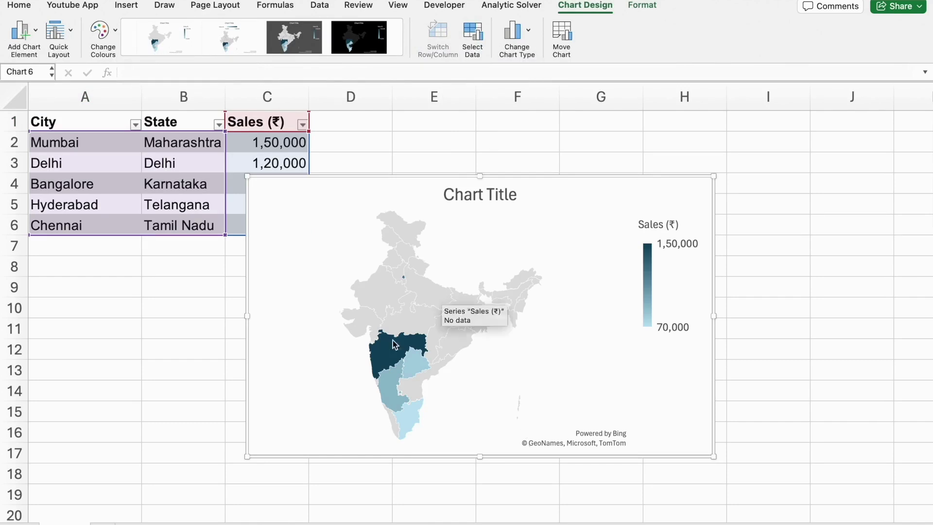
{"action": "mouse_move", "coordinate": [387, 347]}
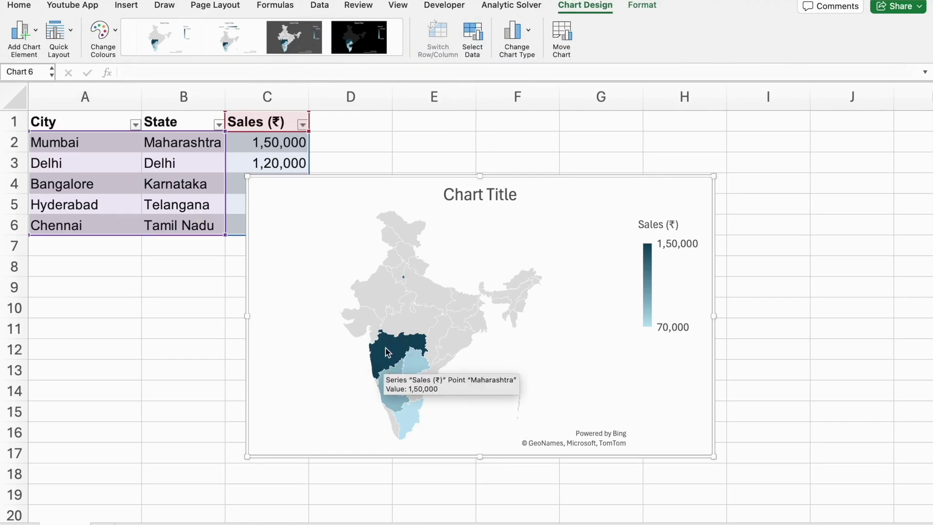
{"action": "mouse_move", "coordinate": [410, 370]}
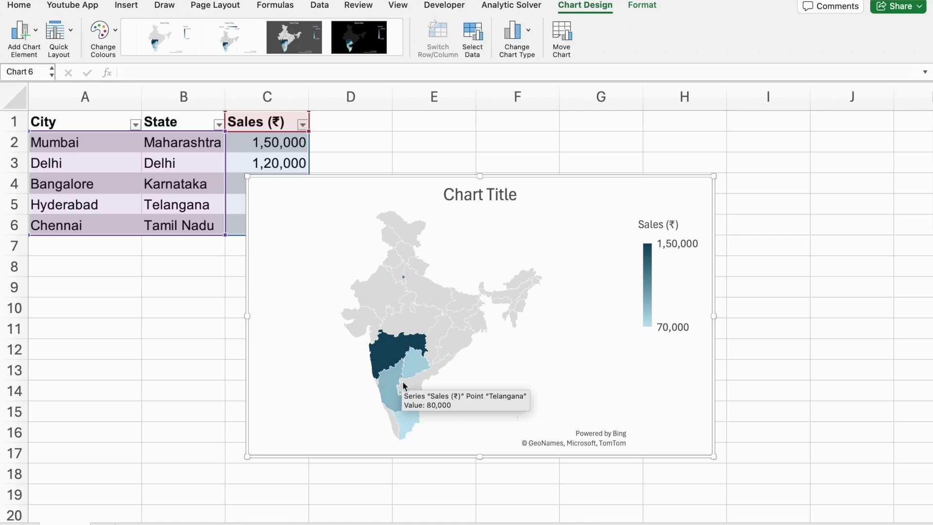
{"action": "mouse_move", "coordinate": [407, 412]}
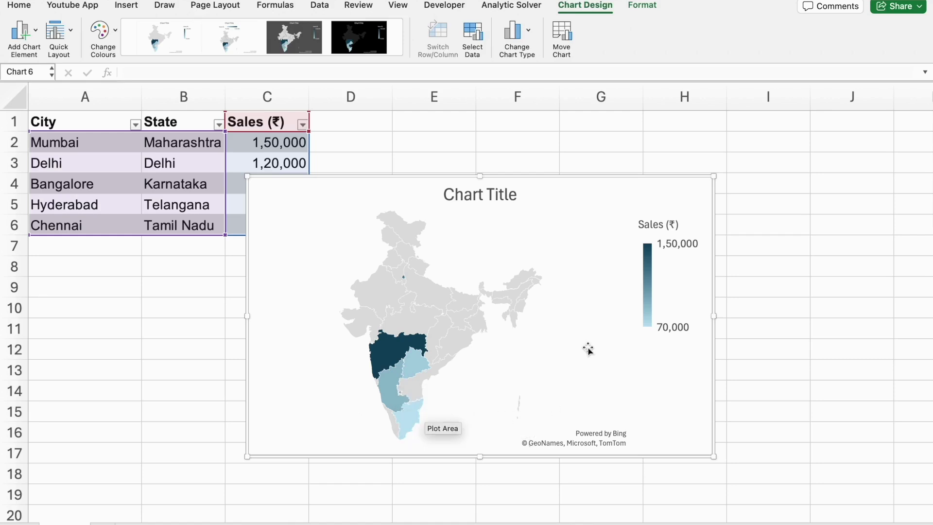
{"action": "mouse_move", "coordinate": [648, 273]}
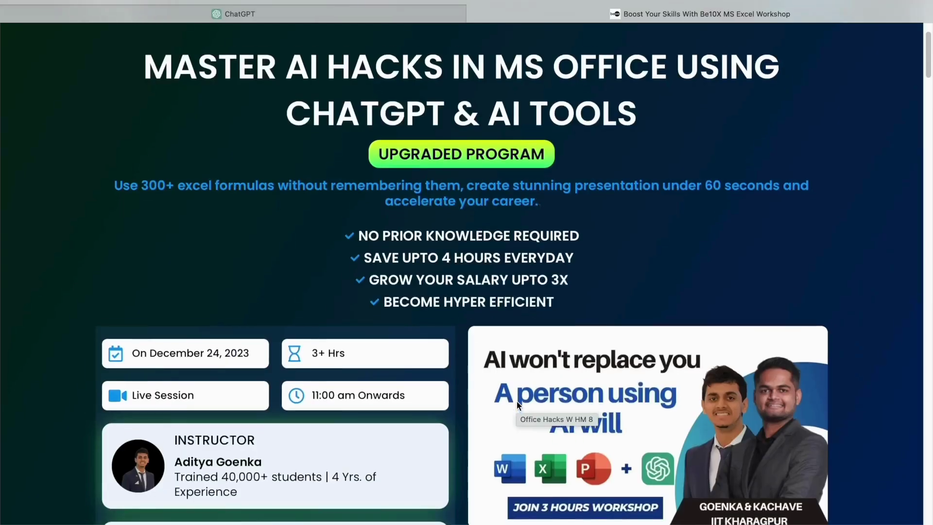
Scroll the Be10X workshop page past instructors and course details to bonuses and testimonials.
{"action": "scroll", "coordinate": [517, 401], "scroll_direction": "down", "scroll_amount": 1}
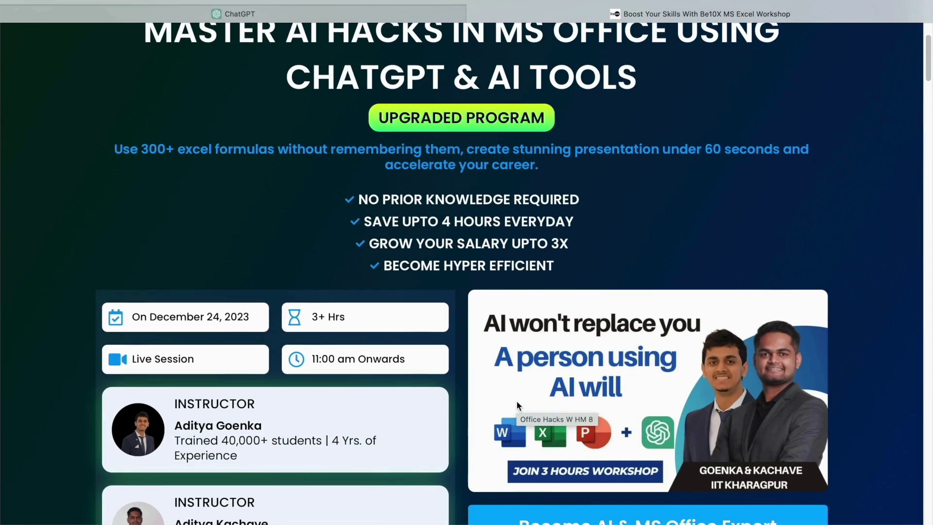
{"action": "scroll", "coordinate": [518, 405], "scroll_direction": "down", "scroll_amount": 1}
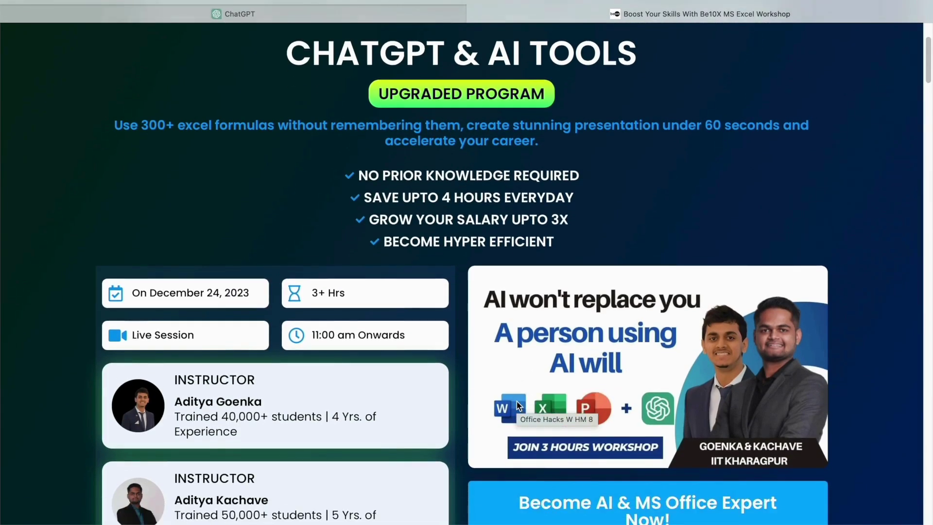
{"action": "scroll", "coordinate": [518, 405], "scroll_direction": "down", "scroll_amount": 4}
{"action": "scroll", "coordinate": [517, 403], "scroll_direction": "down", "scroll_amount": 7}
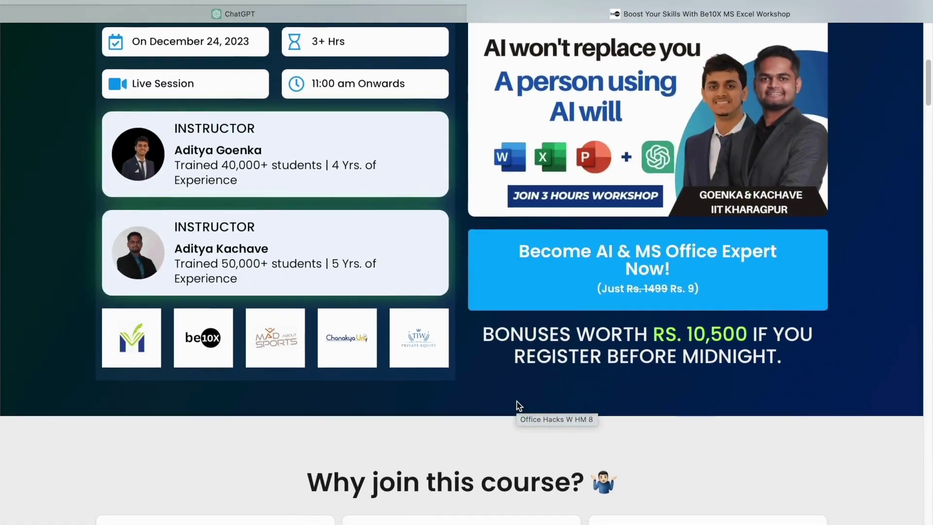
{"action": "scroll", "coordinate": [517, 401], "scroll_direction": "down", "scroll_amount": 6}
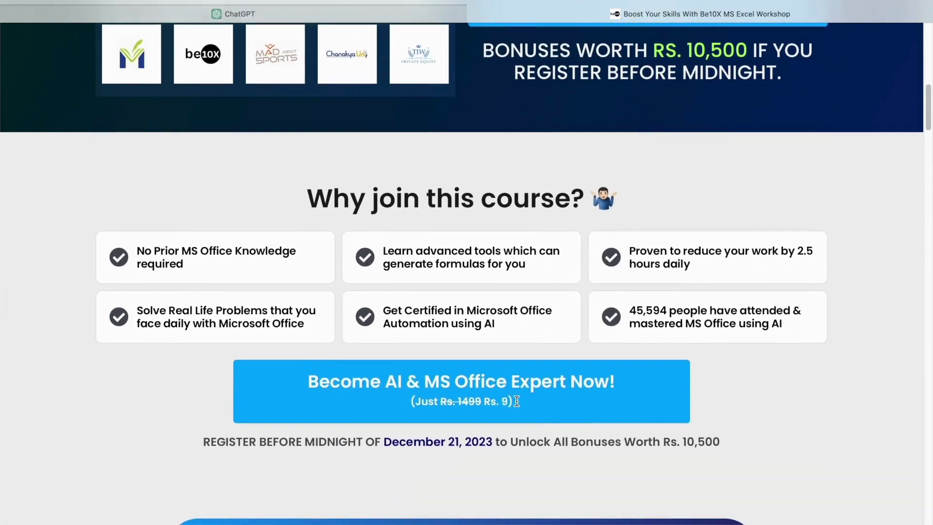
{"action": "scroll", "coordinate": [517, 400], "scroll_direction": "down", "scroll_amount": 9}
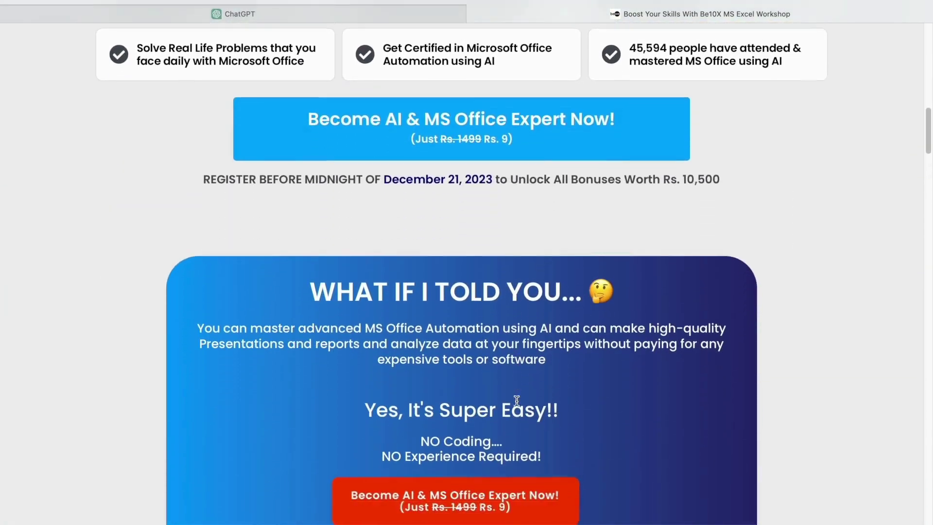
{"action": "scroll", "coordinate": [517, 405], "scroll_direction": "down", "scroll_amount": 9}
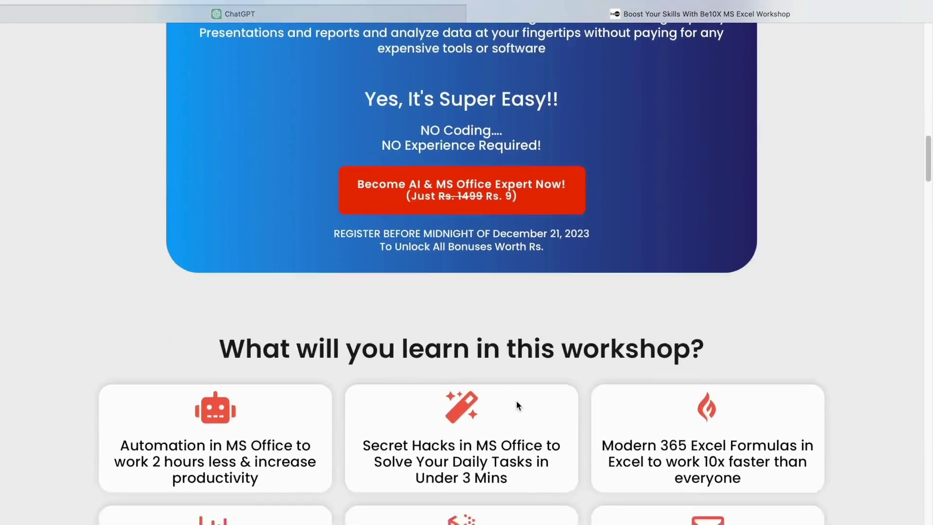
{"action": "scroll", "coordinate": [517, 405], "scroll_direction": "down", "scroll_amount": 6}
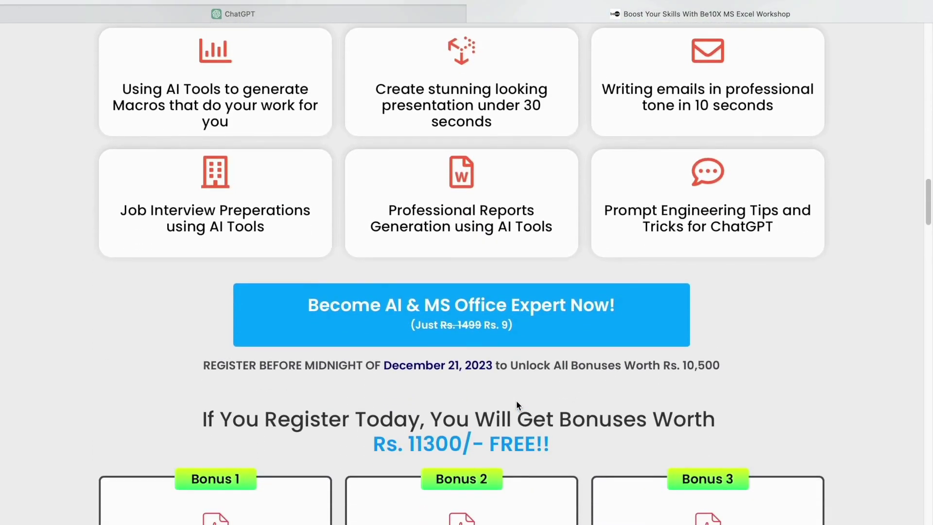
{"action": "scroll", "coordinate": [516, 400], "scroll_direction": "down", "scroll_amount": 3}
{"action": "scroll", "coordinate": [516, 400], "scroll_direction": "down", "scroll_amount": 6}
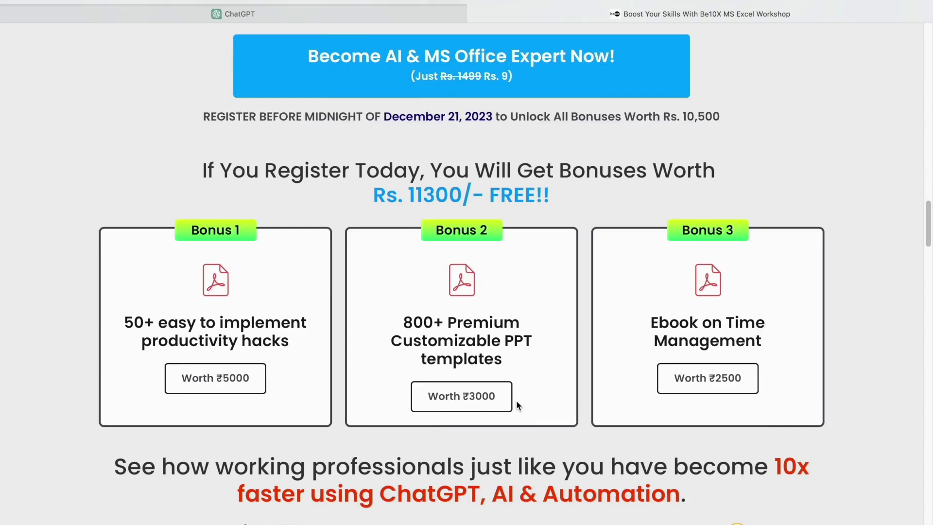
{"action": "scroll", "coordinate": [516, 401], "scroll_direction": "down", "scroll_amount": 2}
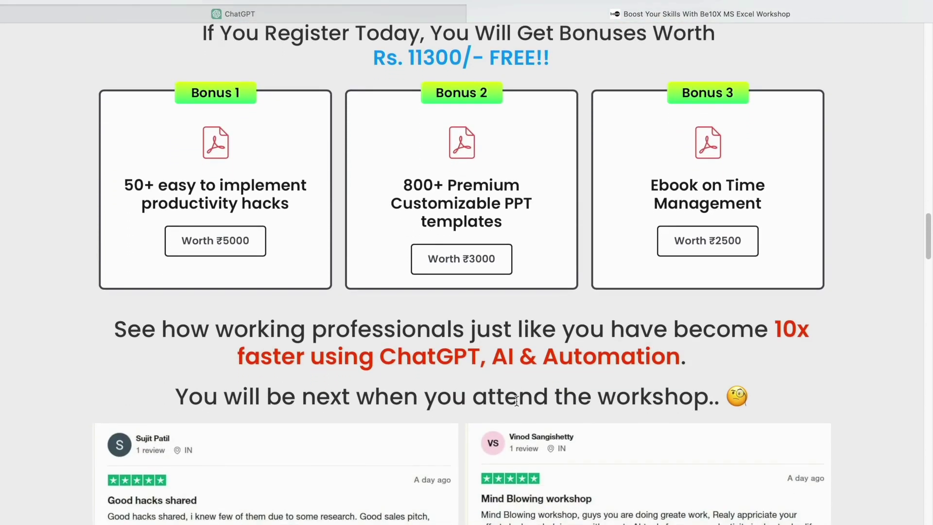
{"action": "scroll", "coordinate": [516, 401], "scroll_direction": "down", "scroll_amount": 3}
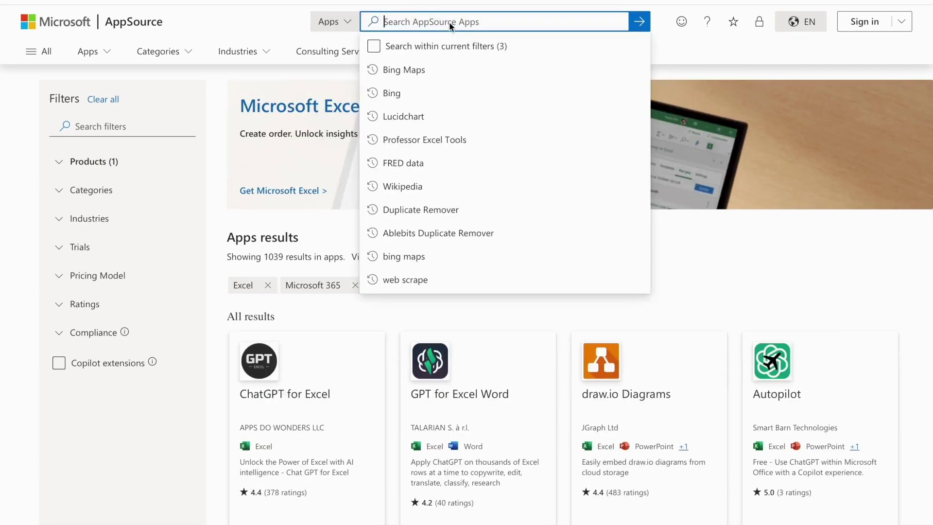
Search AppSource for 'Duplicate Remover', open its add-in page, and select the contact table.
{"action": "type", "text": "Du"}
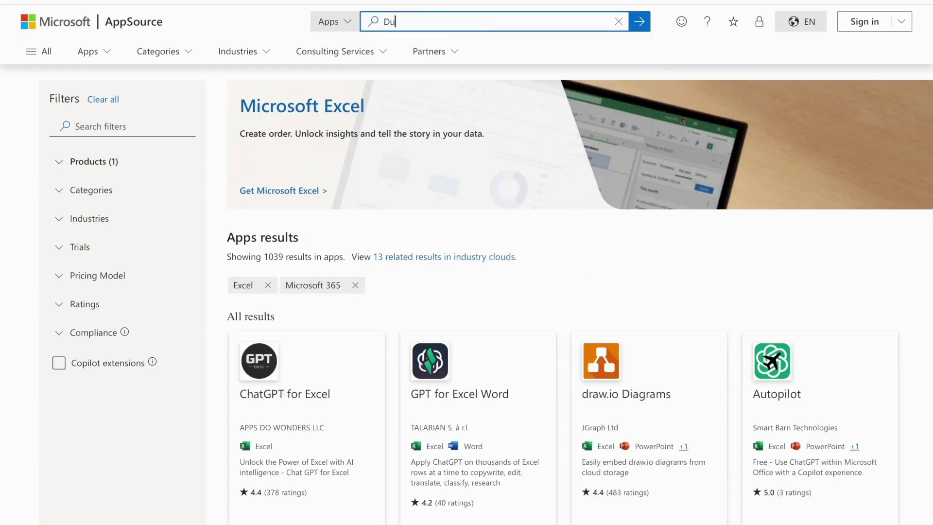
{"action": "type", "text": "plicate Remover"}
{"action": "key", "text": "Return"}
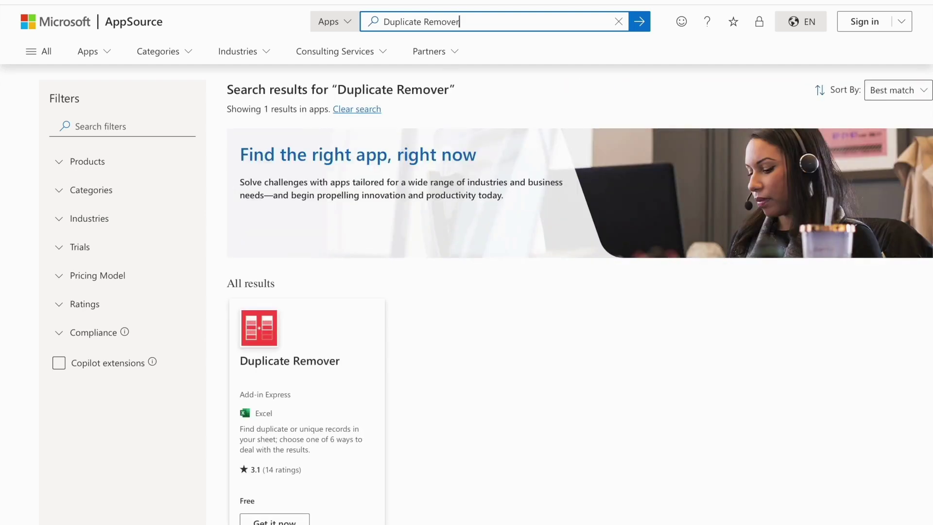
{"action": "left_click", "coordinate": [319, 372]}
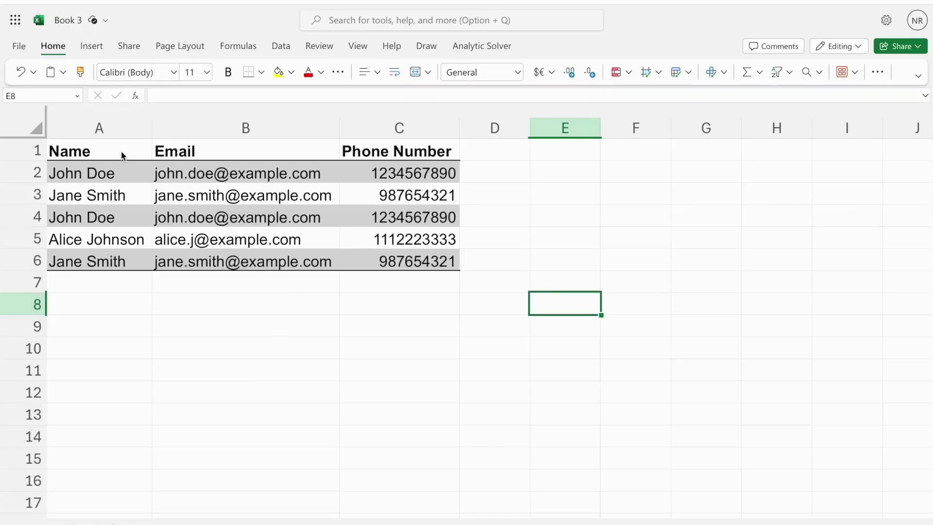
{"action": "left_click_drag", "start_coordinate": [122, 154], "coordinate": [384, 271]}
Run Duplicate Remover on all three contact columns, filling duplicate rows yellow.
{"action": "left_click", "coordinate": [245, 348]}
{"action": "left_click", "coordinate": [113, 149]}
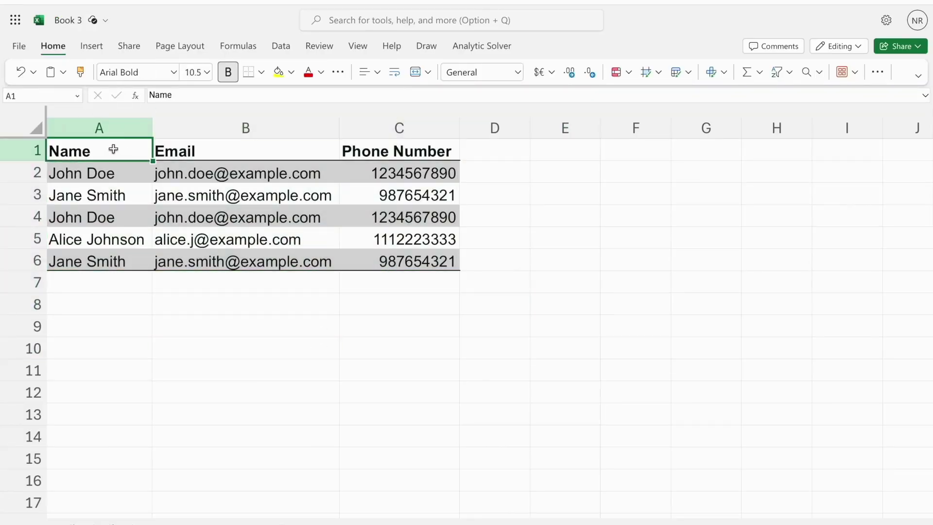
{"action": "left_click", "coordinate": [854, 74]}
{"action": "left_click", "coordinate": [856, 184]}
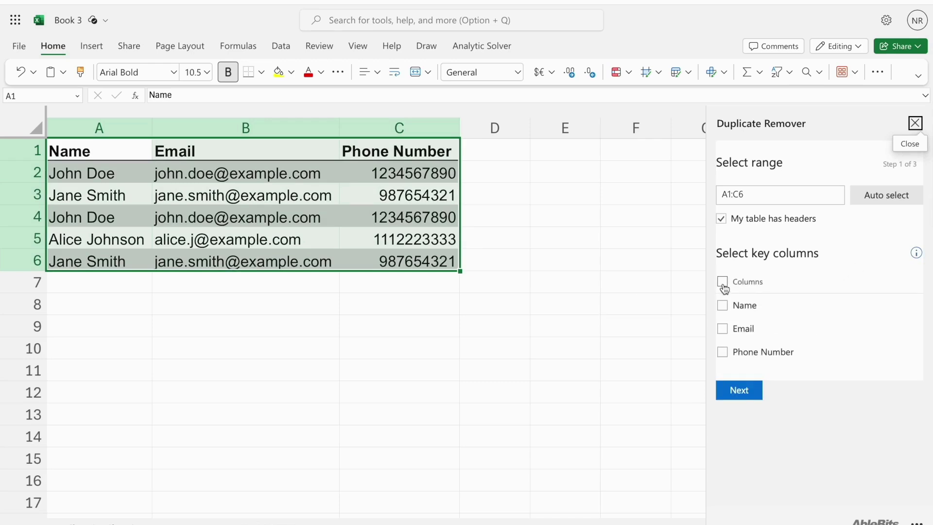
{"action": "left_click", "coordinate": [722, 281]}
{"action": "left_click", "coordinate": [736, 390]}
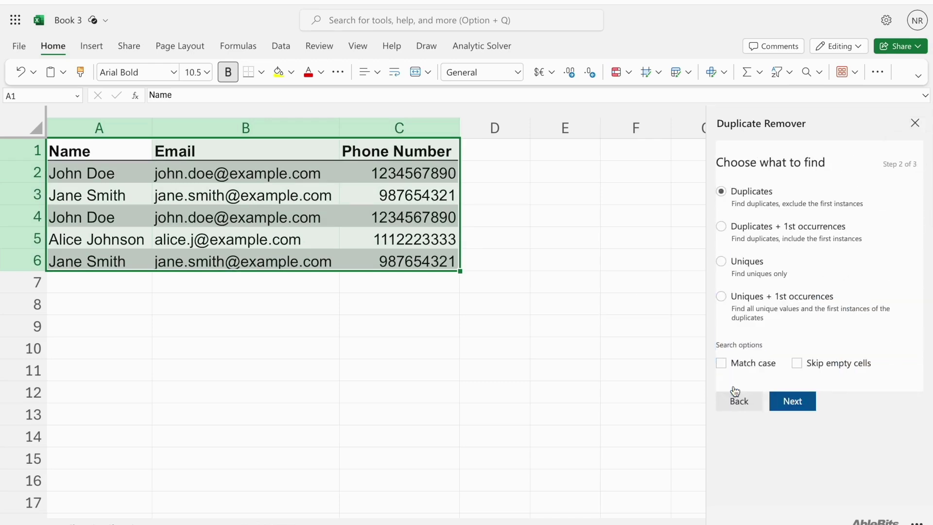
{"action": "left_click", "coordinate": [799, 406]}
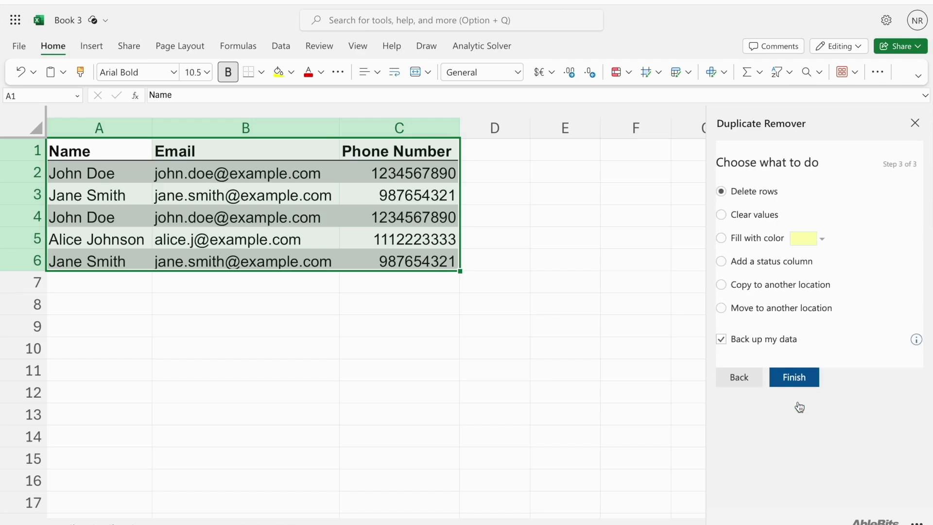
{"action": "left_click", "coordinate": [721, 237]}
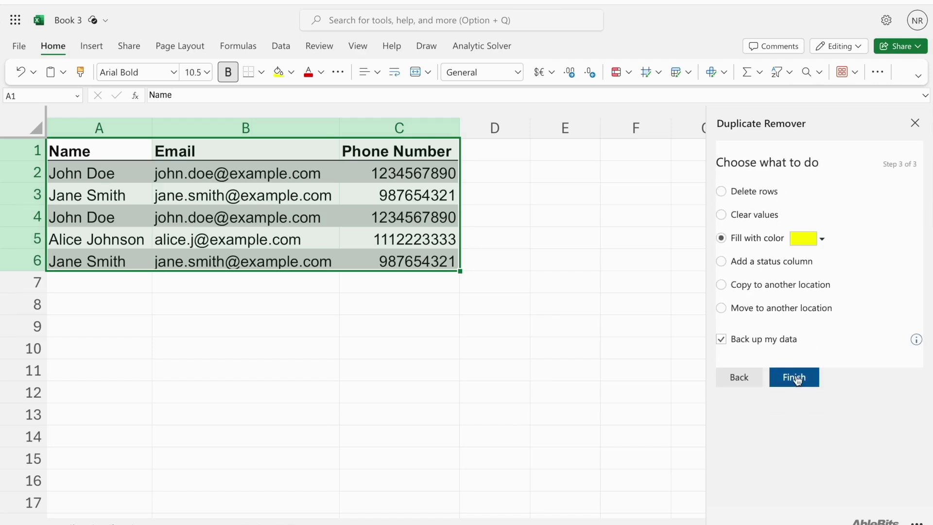
{"action": "left_click", "coordinate": [796, 378]}
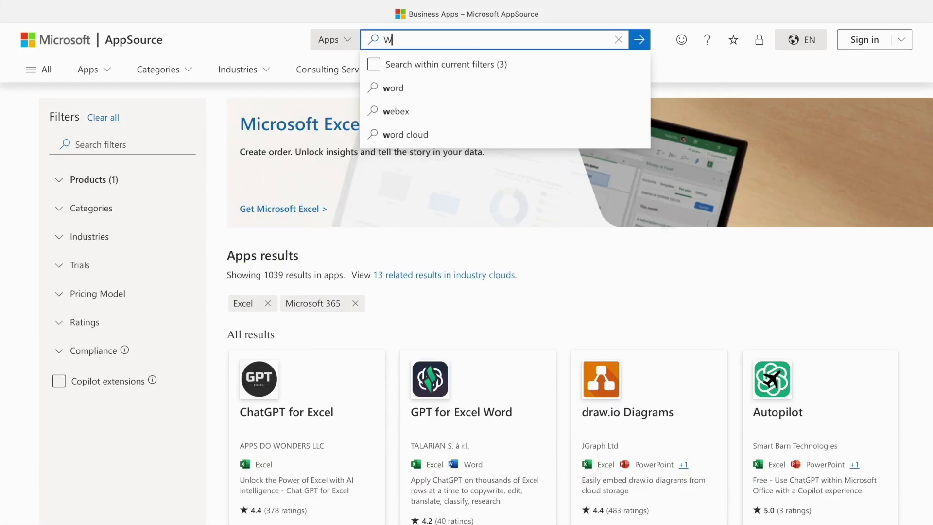
Search AppSource for 'Wikipedia' and open the Wikipedia add-in's details page.
{"action": "type", "text": "ikipedia"}
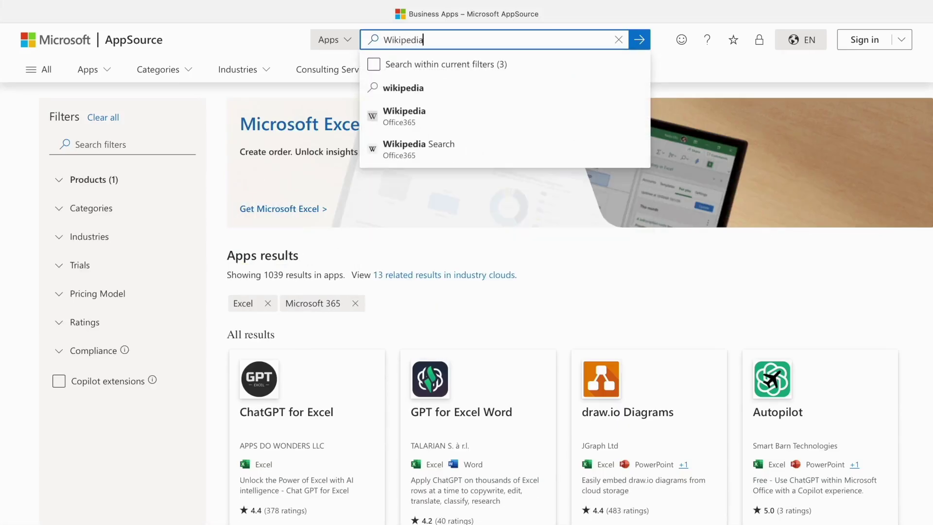
{"action": "key", "text": "Return"}
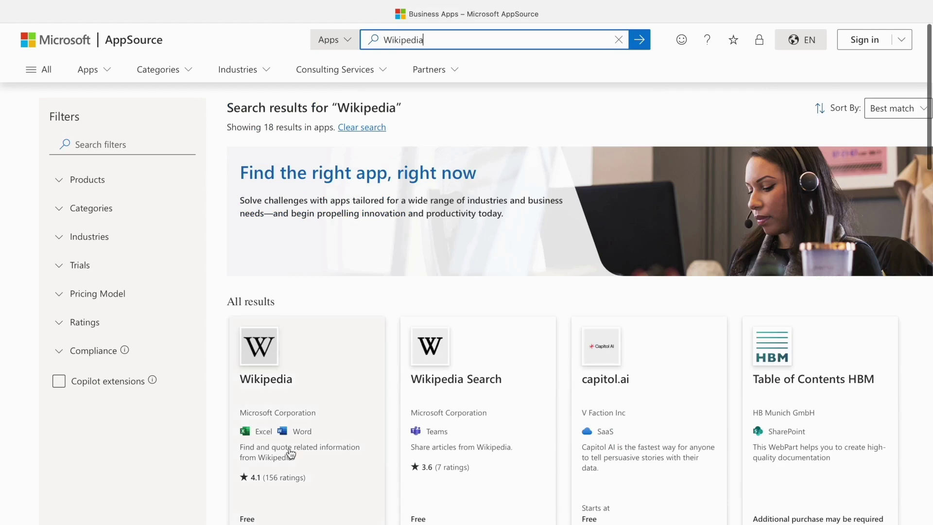
{"action": "left_click", "coordinate": [278, 399]}
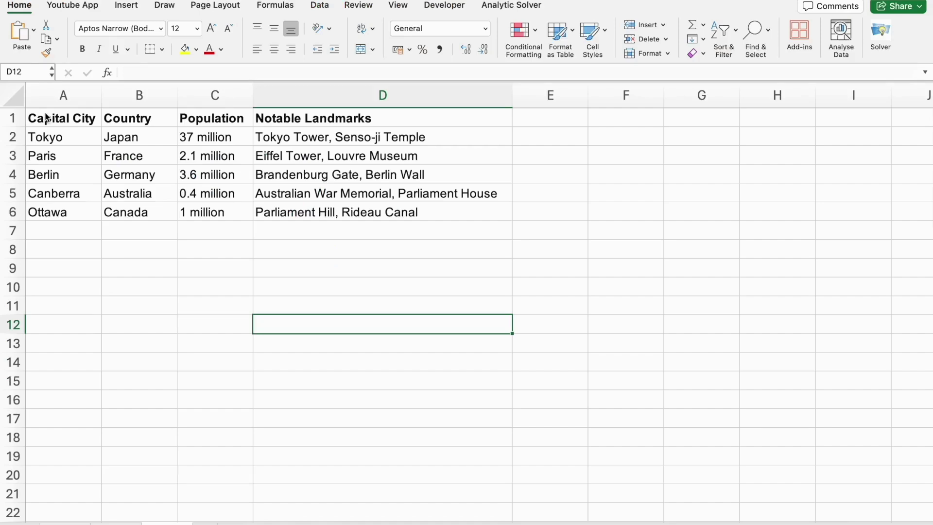
Launch the Wikipedia add-in pane beside the capitals table.
{"action": "left_click_drag", "start_coordinate": [92, 122], "coordinate": [485, 231]}
{"action": "left_click", "coordinate": [311, 321]}
{"action": "left_click", "coordinate": [807, 31]}
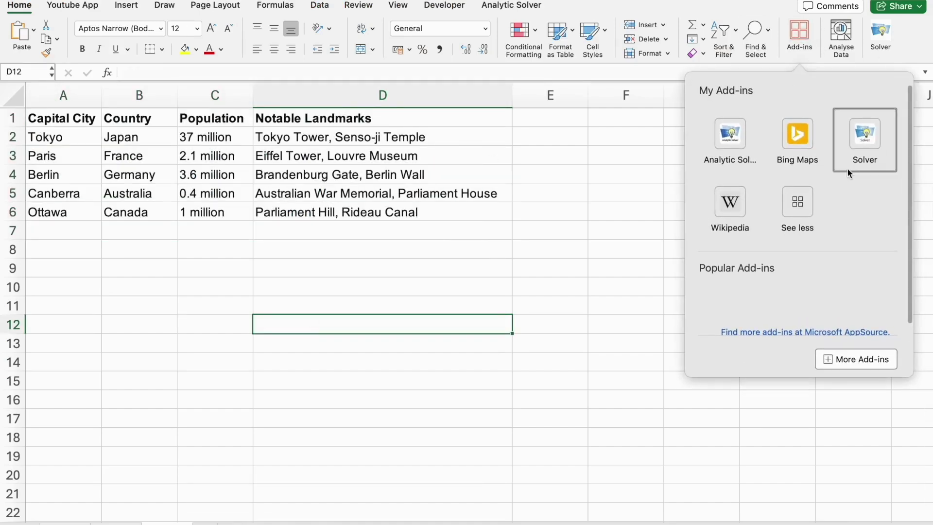
{"action": "left_click", "coordinate": [731, 194]}
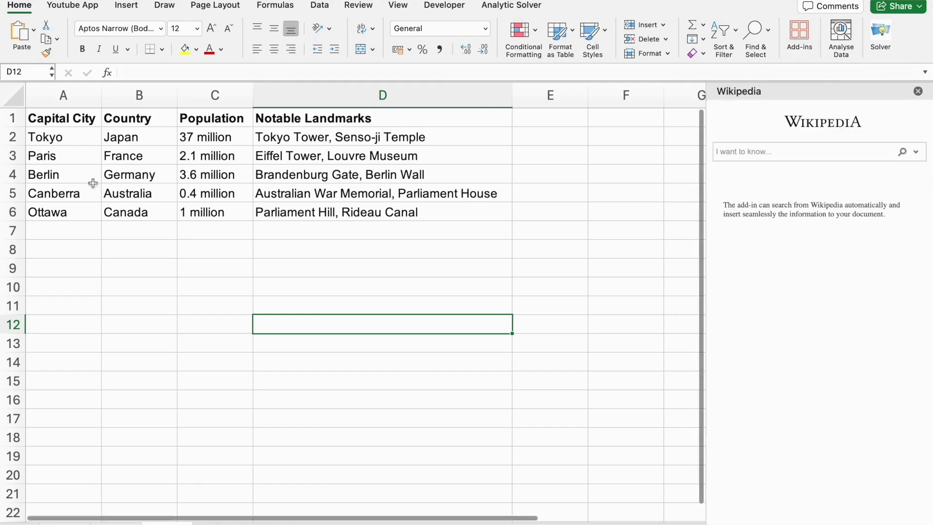
Look up Tokyo, Germany and Australia in Wikipedia from their table cells.
{"action": "left_click", "coordinate": [76, 140]}
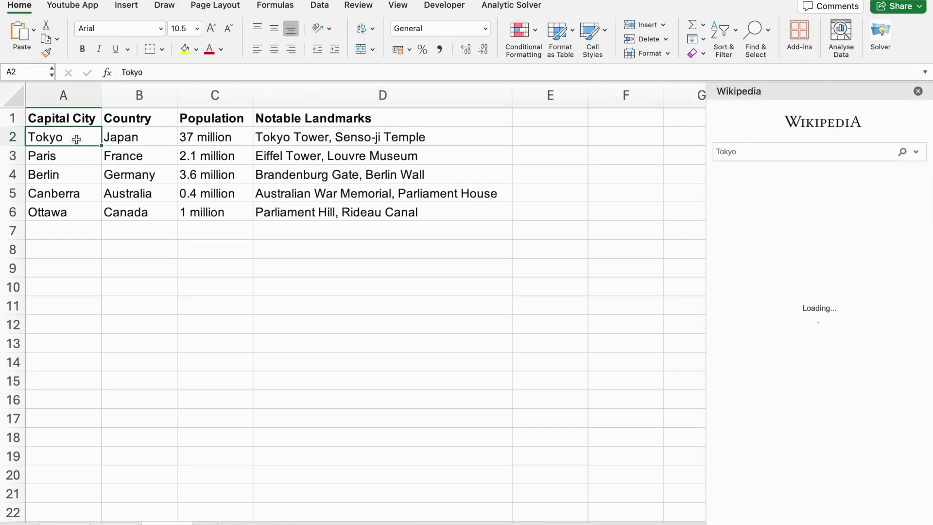
{"action": "scroll", "coordinate": [772, 403], "scroll_direction": "down", "scroll_amount": 10}
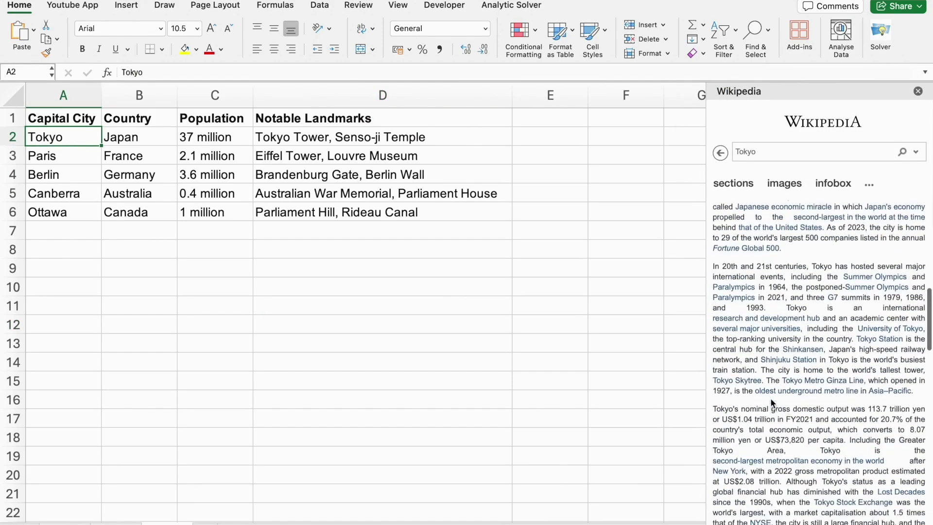
{"action": "scroll", "coordinate": [772, 403], "scroll_direction": "down", "scroll_amount": 10}
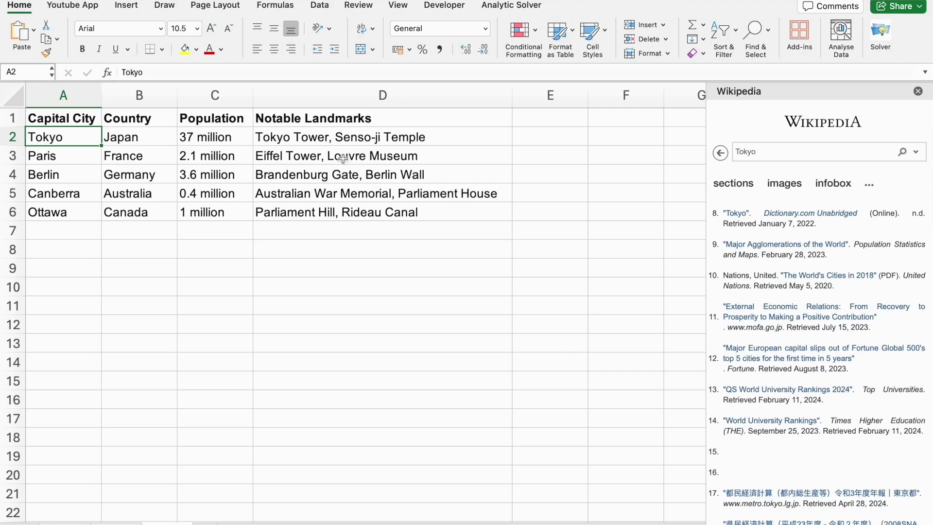
{"action": "left_click", "coordinate": [135, 178]}
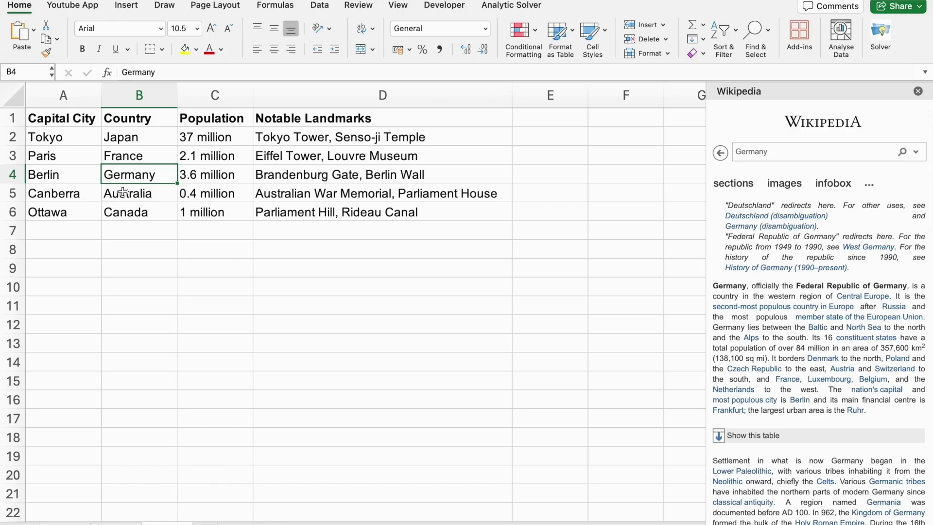
{"action": "left_click", "coordinate": [123, 193]}
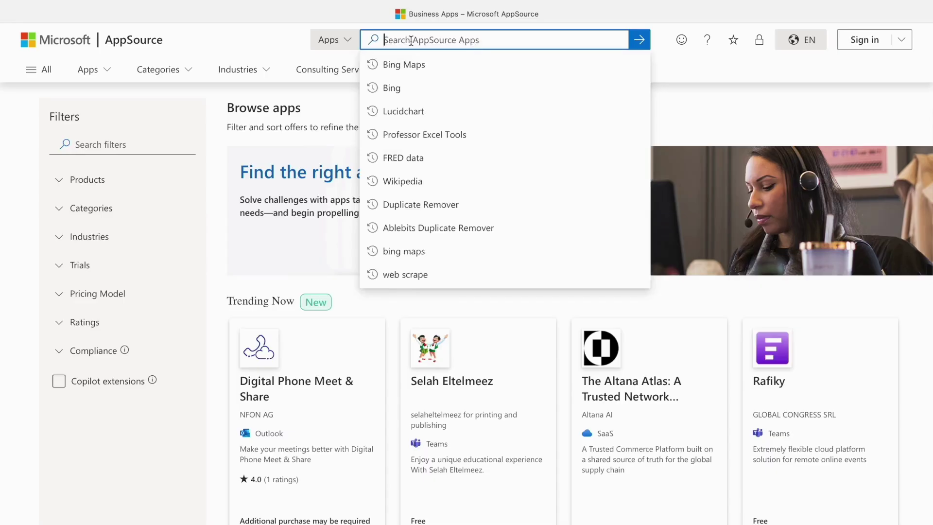
Search AppSource for 'FRED Data' and open its details page.
{"action": "type", "text": "FRED"}
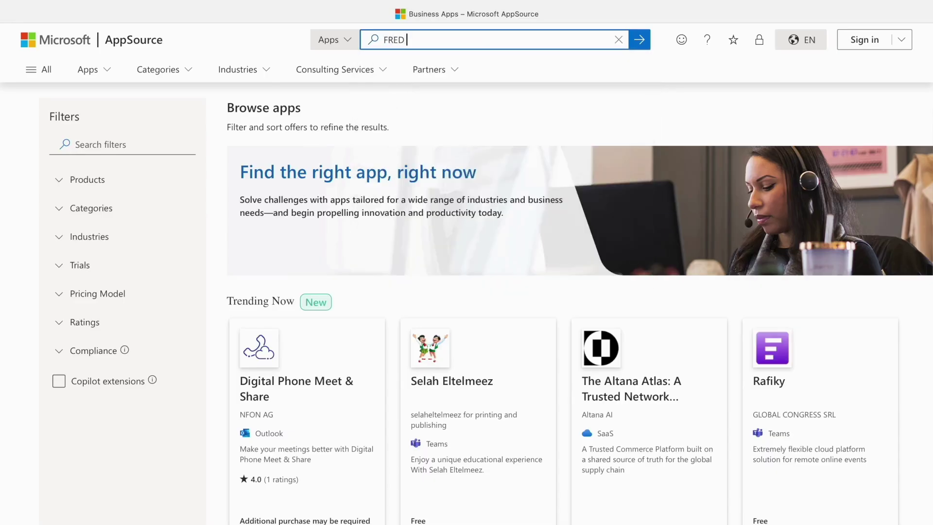
{"action": "type", "text": " Data"}
{"action": "key", "text": "Return"}
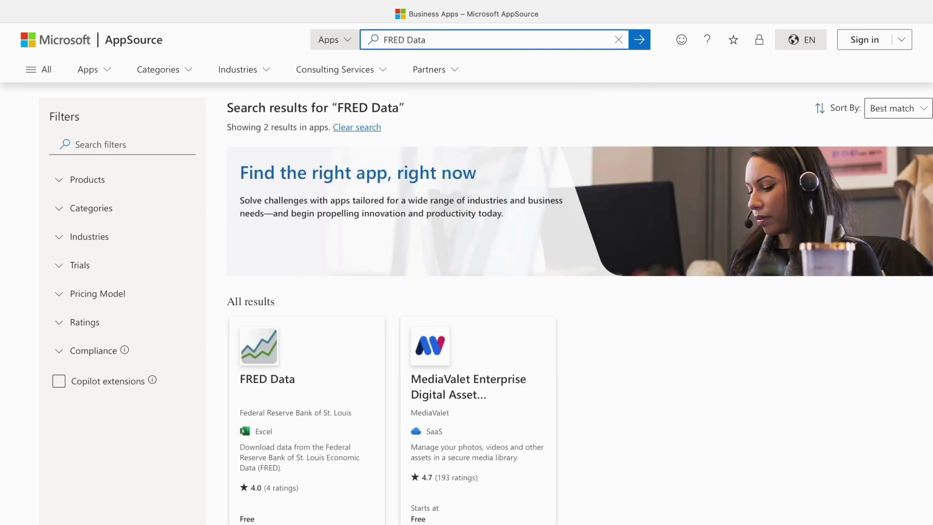
{"action": "left_click", "coordinate": [269, 379]}
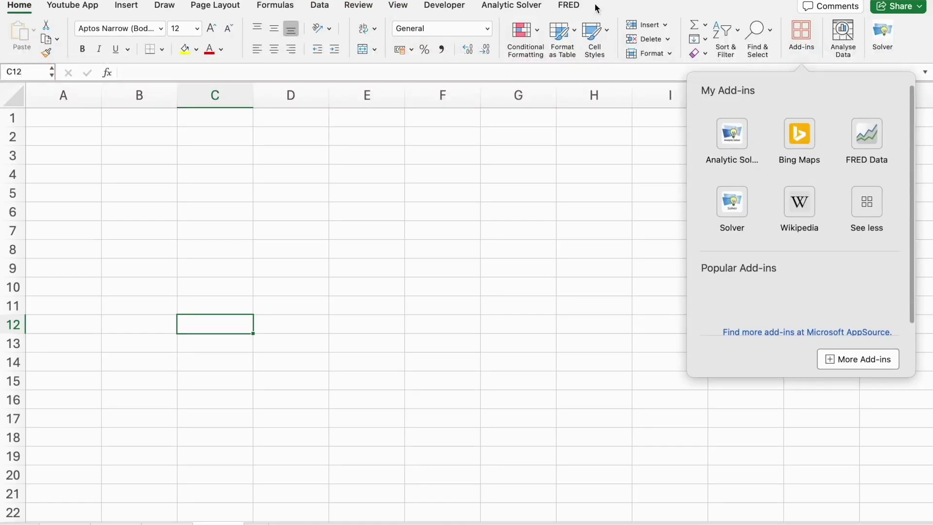
Import Canada's Unemployment Rate series from FRED International Data into the sheet.
{"action": "left_click", "coordinate": [569, 6]}
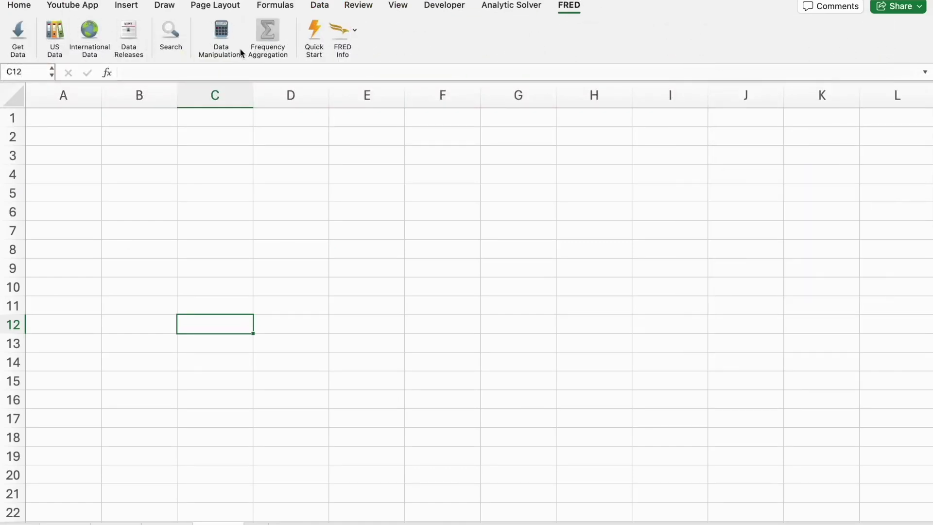
{"action": "left_click", "coordinate": [89, 37]}
{"action": "left_click", "coordinate": [423, 184]}
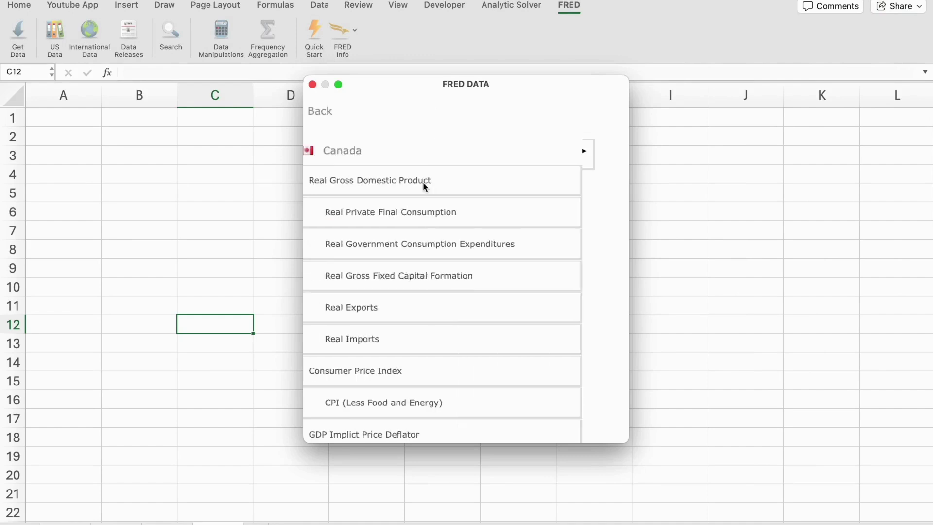
{"action": "scroll", "coordinate": [412, 306], "scroll_direction": "down", "scroll_amount": 5}
{"action": "scroll", "coordinate": [412, 306], "scroll_direction": "down", "scroll_amount": 2}
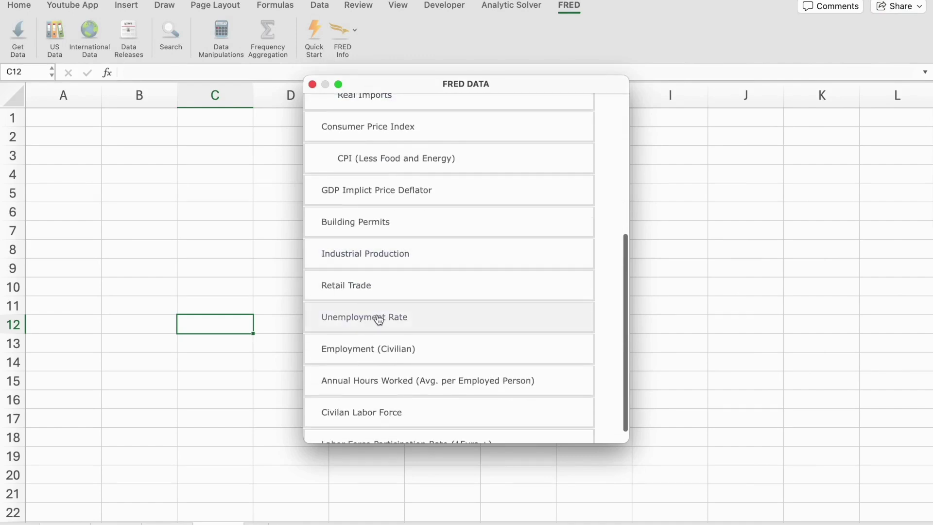
{"action": "left_click", "coordinate": [373, 316]}
{"action": "left_click", "coordinate": [79, 118]}
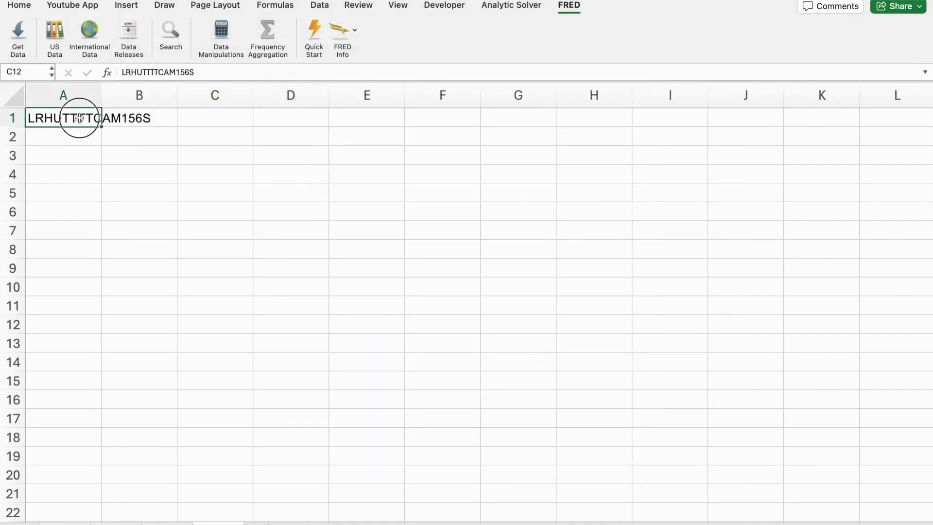
{"action": "left_click", "coordinate": [23, 35]}
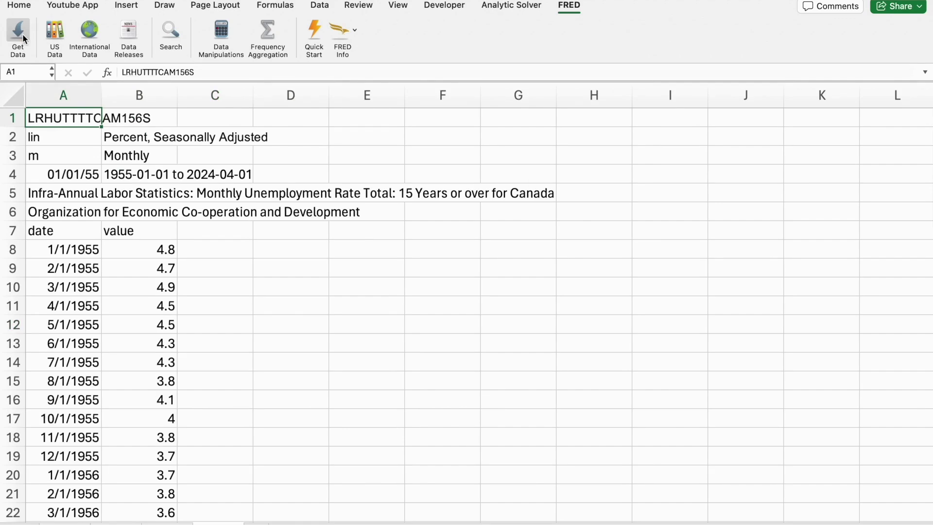
Wrap the A5 and A6 titles, widen column A and shorten row 5.
{"action": "left_click", "coordinate": [93, 193]}
{"action": "left_click", "coordinate": [34, 5]}
{"action": "left_click", "coordinate": [363, 28]}
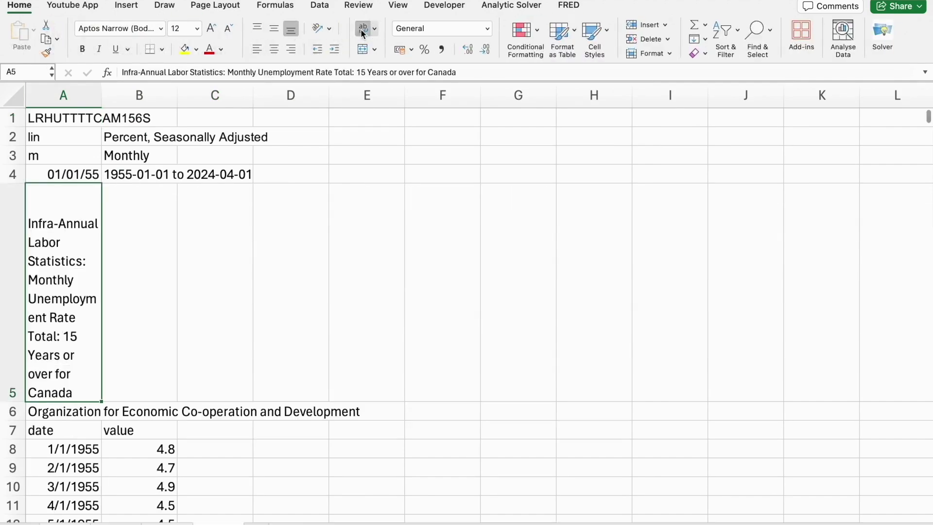
{"action": "left_click_drag", "start_coordinate": [100, 93], "coordinate": [168, 93]}
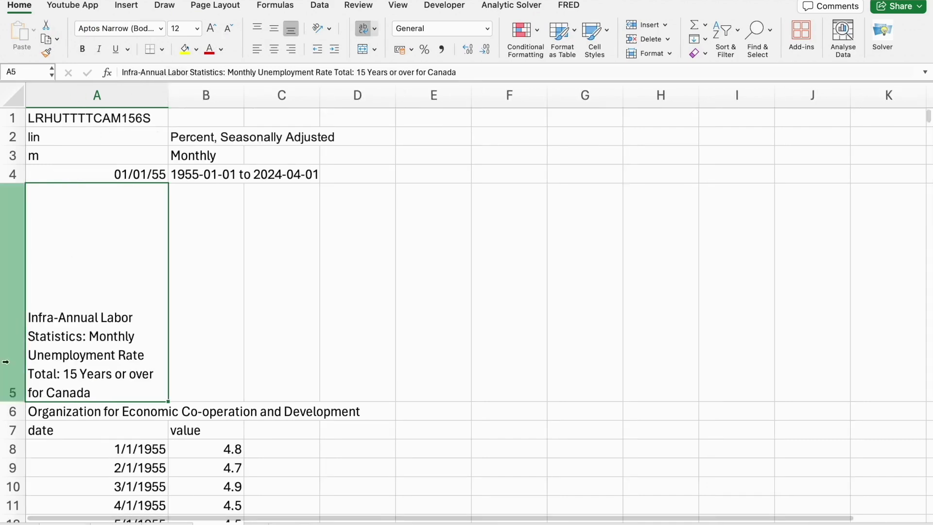
{"action": "left_click_drag", "start_coordinate": [12, 401], "coordinate": [11, 275]}
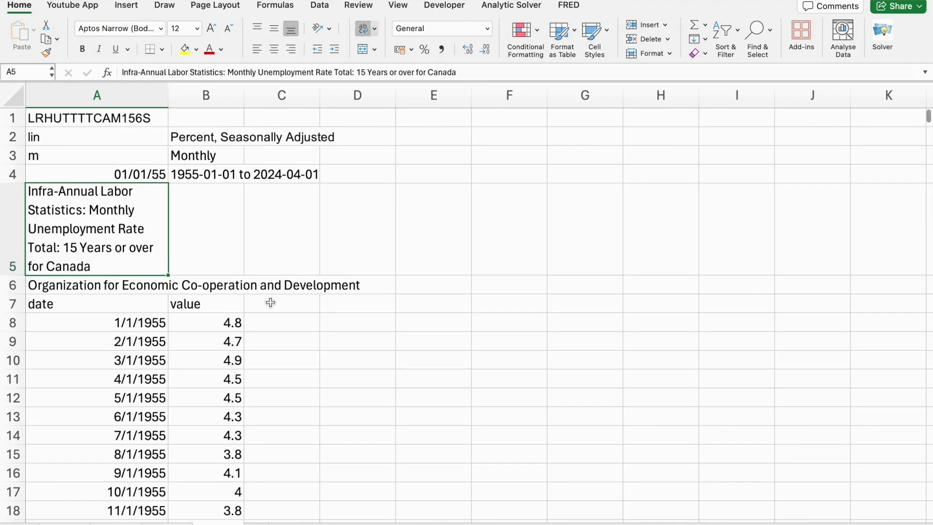
{"action": "left_click", "coordinate": [155, 285]}
{"action": "left_click", "coordinate": [364, 28]}
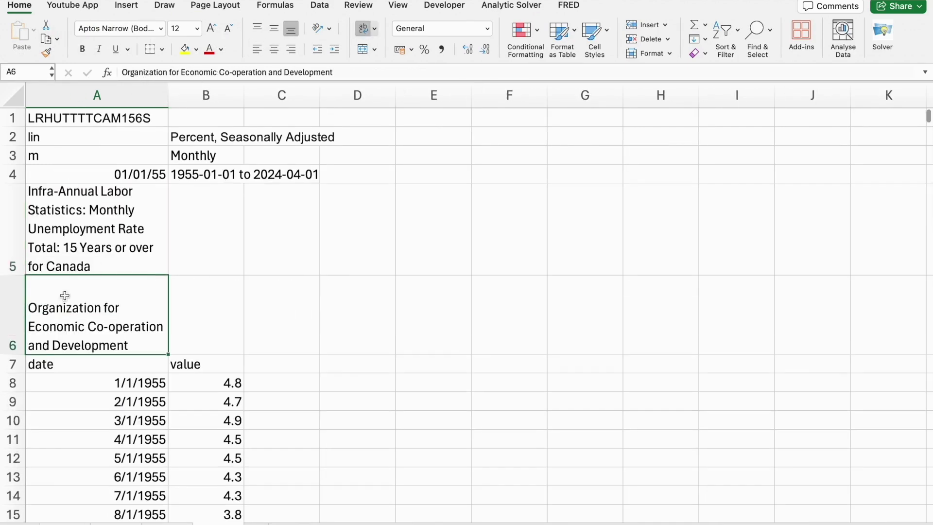
Jump to the last row of the imported unemployment values.
{"action": "scroll", "coordinate": [151, 308], "scroll_direction": "down", "scroll_amount": 1}
{"action": "scroll", "coordinate": [150, 308], "scroll_direction": "down", "scroll_amount": 15}
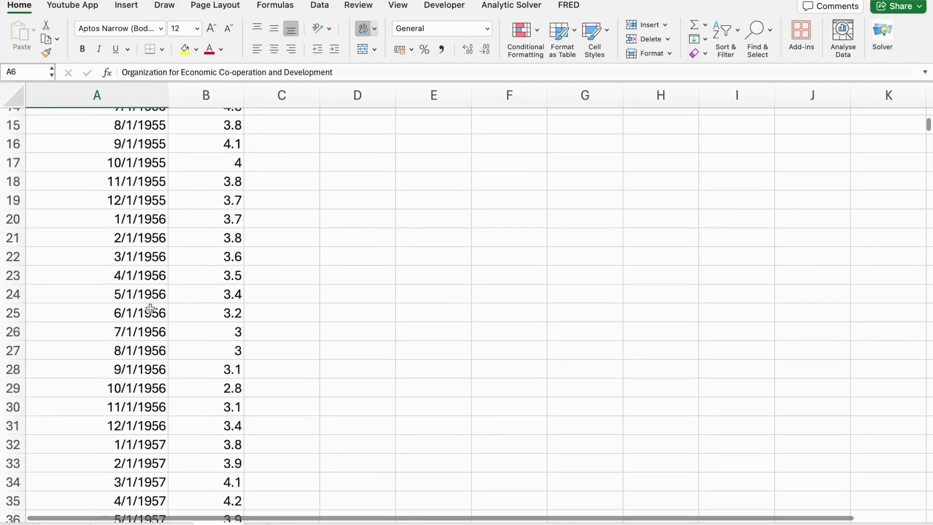
{"action": "left_click", "coordinate": [207, 324]}
{"action": "key", "text": "ctrl+Down"}
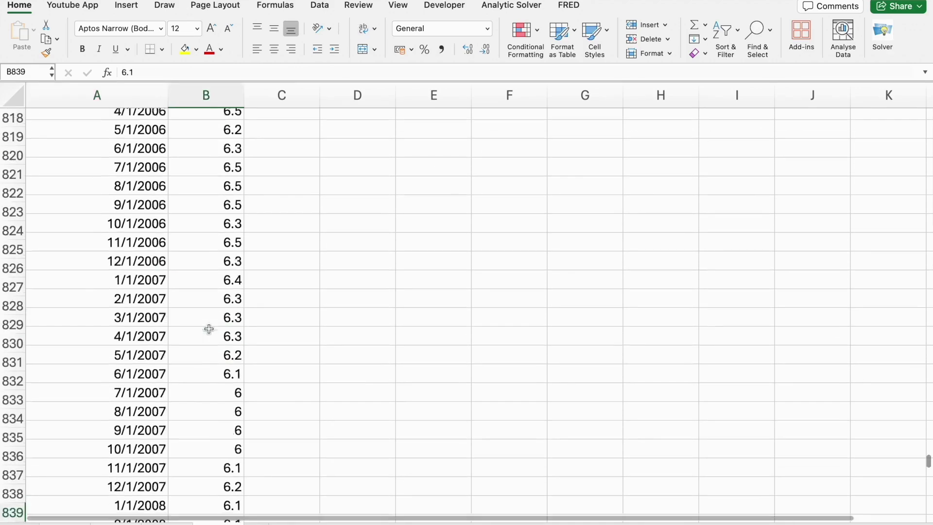
{"action": "scroll", "coordinate": [208, 327], "scroll_direction": "down", "scroll_amount": 3}
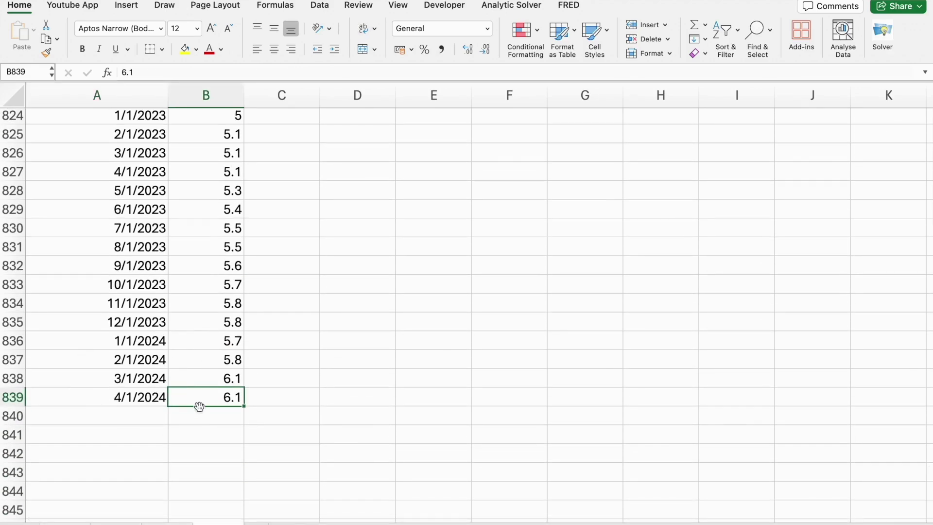
{"action": "key", "text": "super+shift+5"}
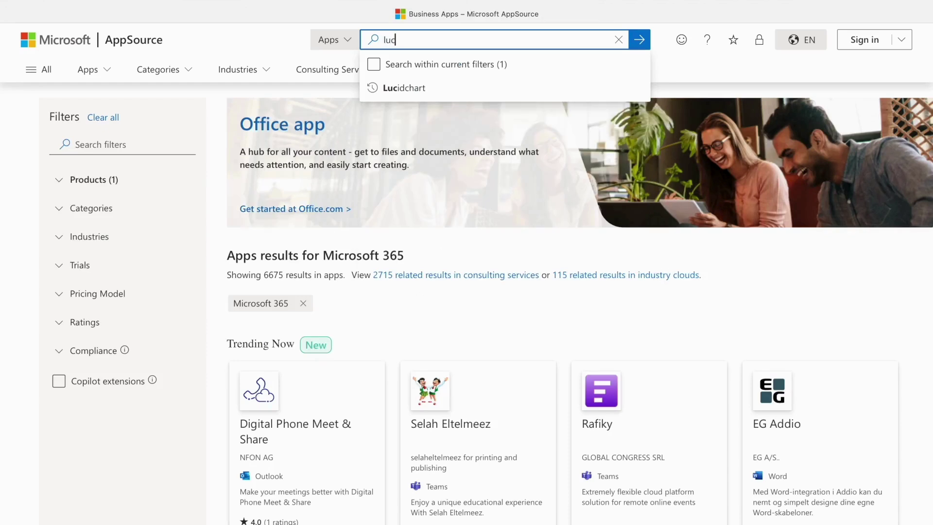
Search AppSource for 'lucidchart' and open the Lucidchart Diagrams for Excel page.
{"action": "type", "text": "idchart"}
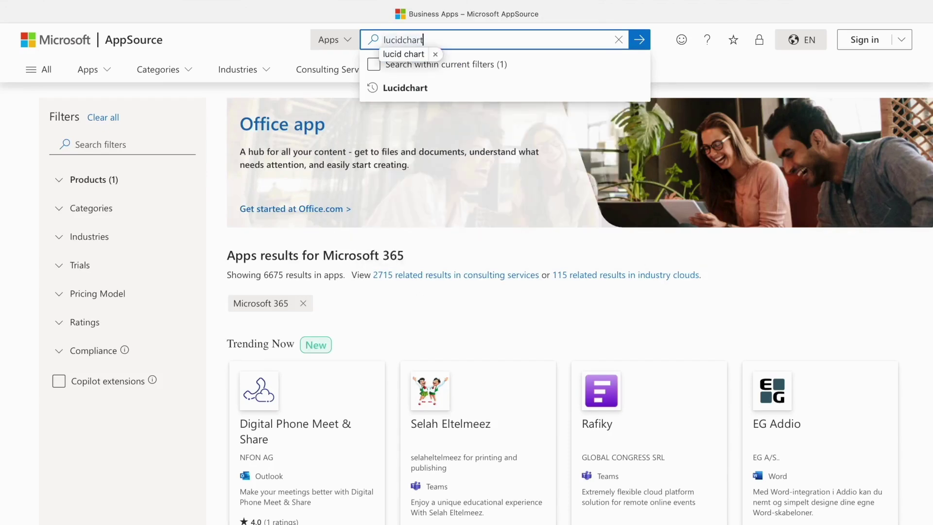
{"action": "key", "text": "Return"}
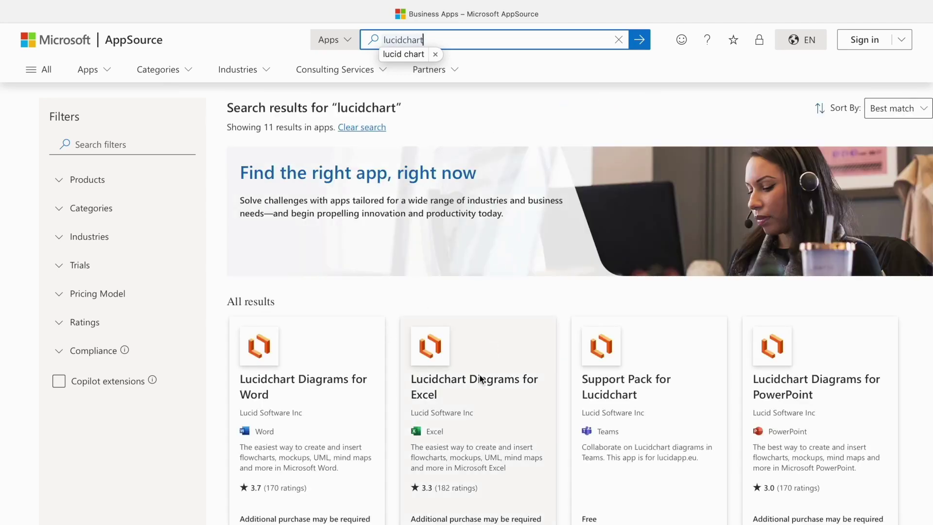
{"action": "scroll", "coordinate": [480, 380], "scroll_direction": "down", "scroll_amount": 3}
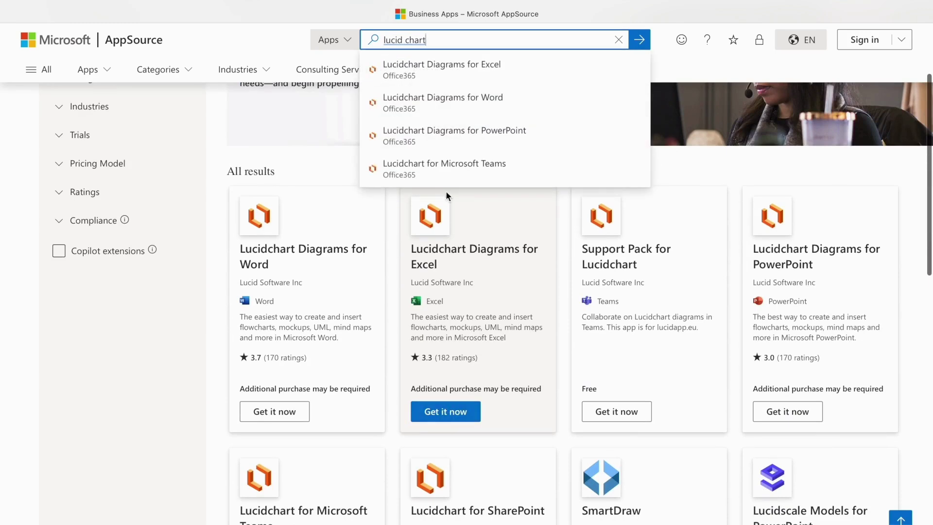
{"action": "left_click", "coordinate": [450, 250]}
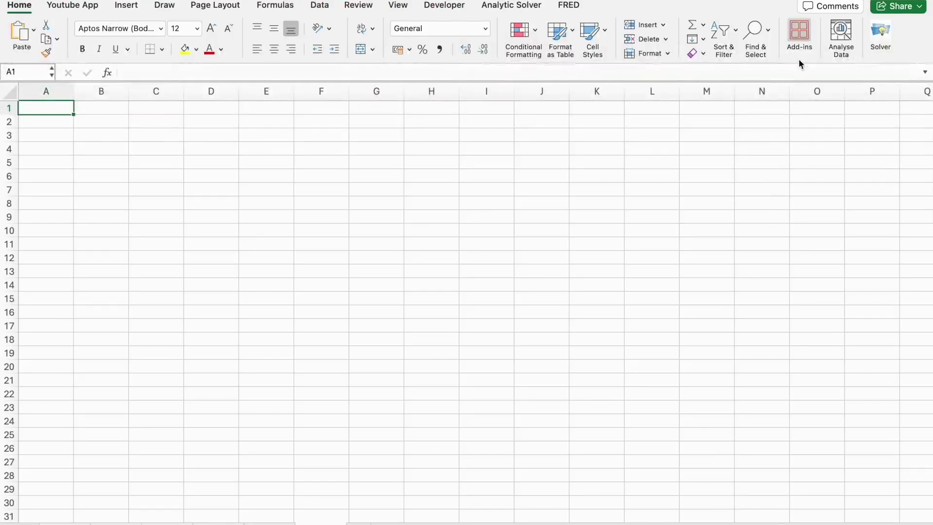
Embed the Lucidchart add-in in the sheet and open its Lucid account log-in window.
{"action": "left_click", "coordinate": [799, 44]}
{"action": "left_click", "coordinate": [729, 209]}
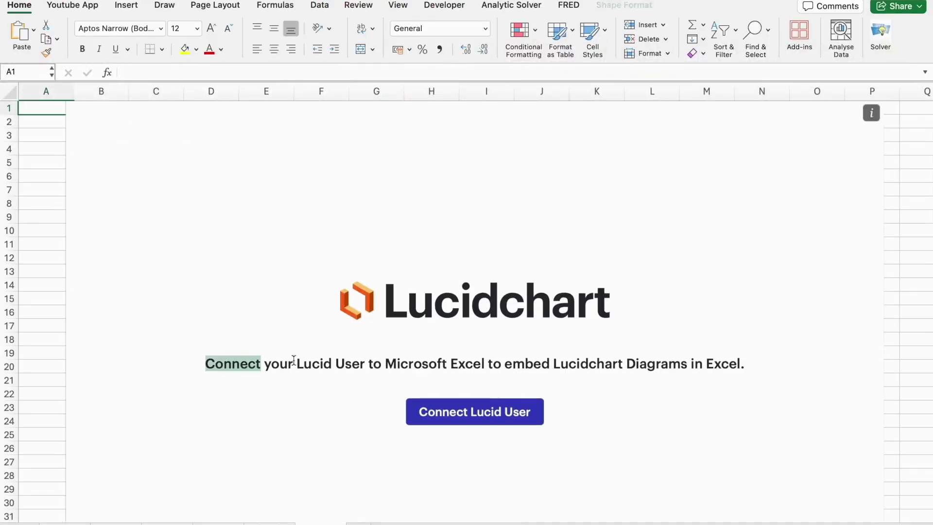
{"action": "left_click", "coordinate": [485, 413]}
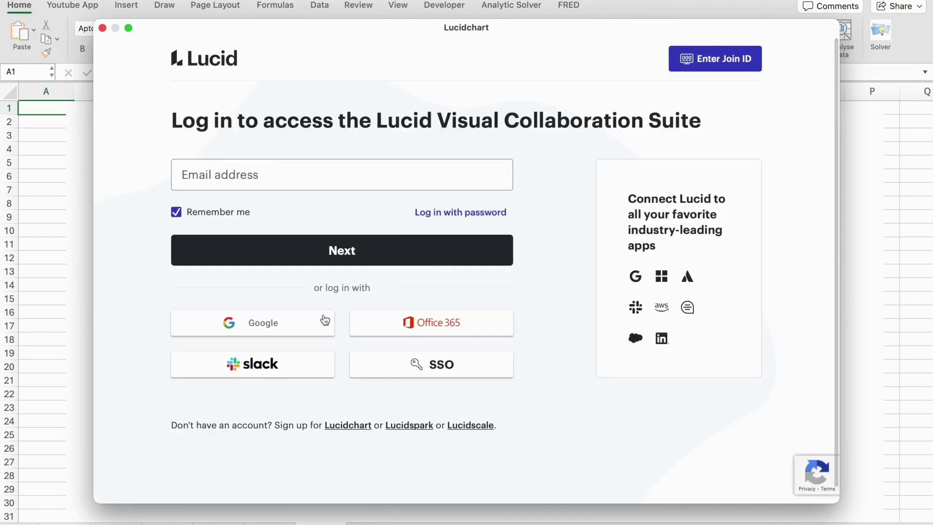
{"action": "left_click_drag", "start_coordinate": [628, 199], "coordinate": [660, 242]}
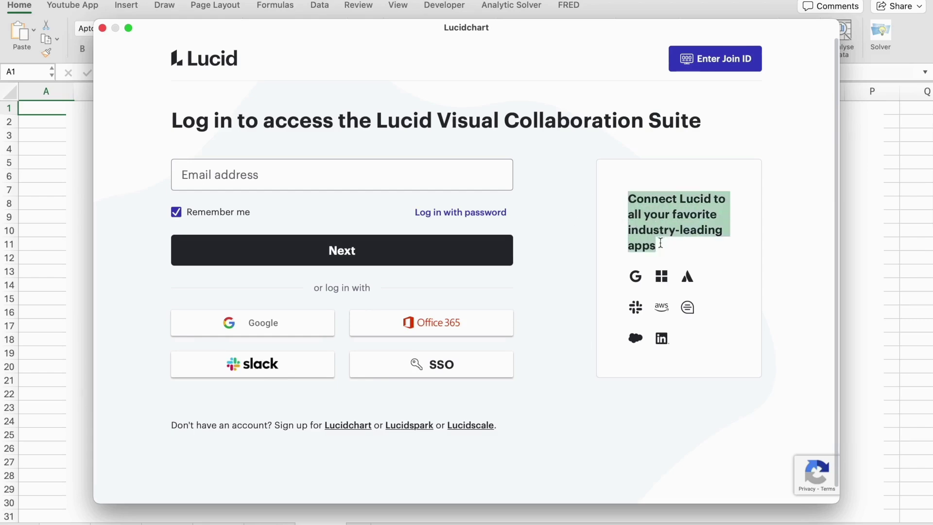